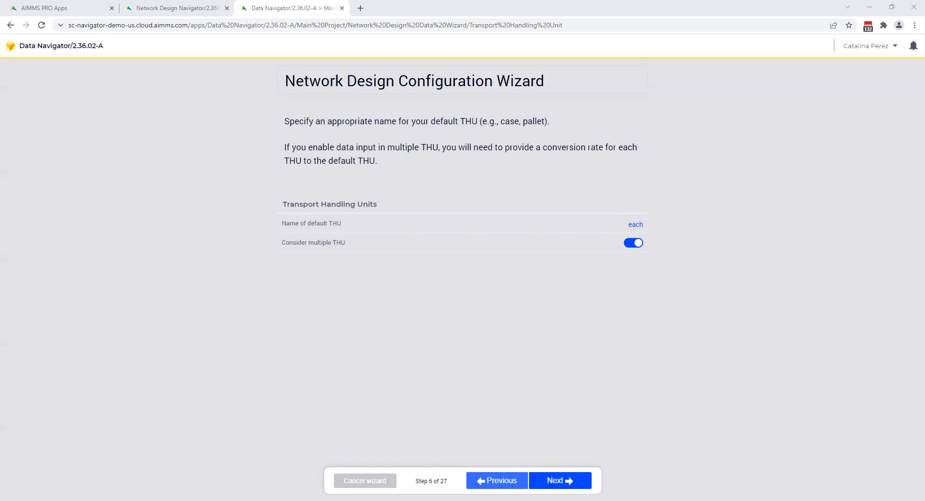
# Switch to the Excel template and examine the THU column and the Venlo_RM row on the Supplier Product Data sheet.
pyautogui.hotkey('alt', 'Tab')
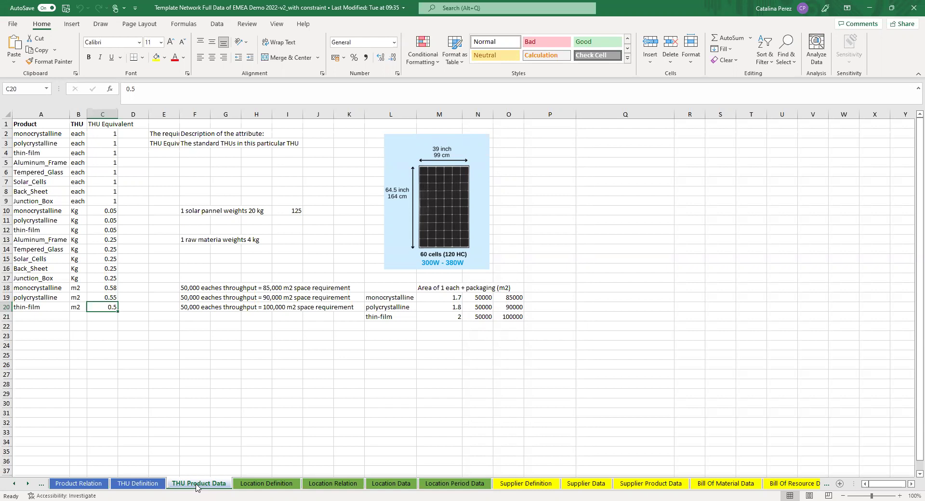
pyautogui.click(639, 488)
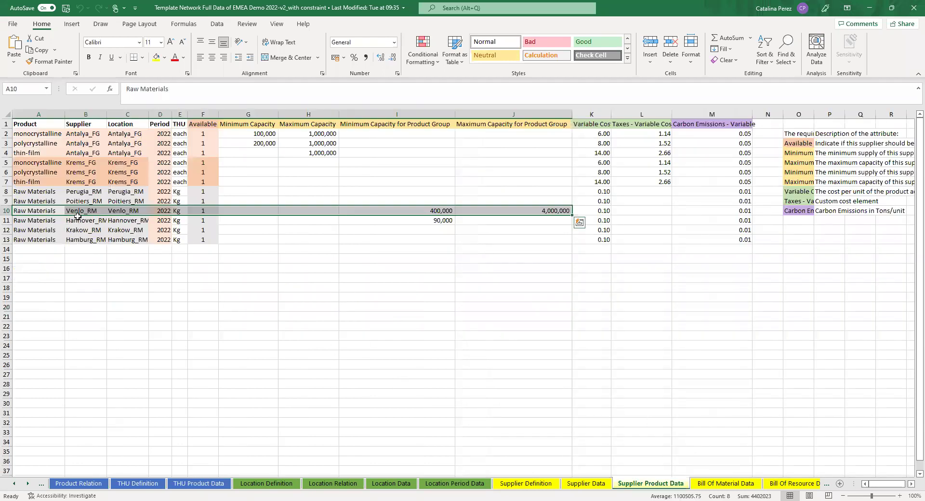
pyautogui.click(180, 114)
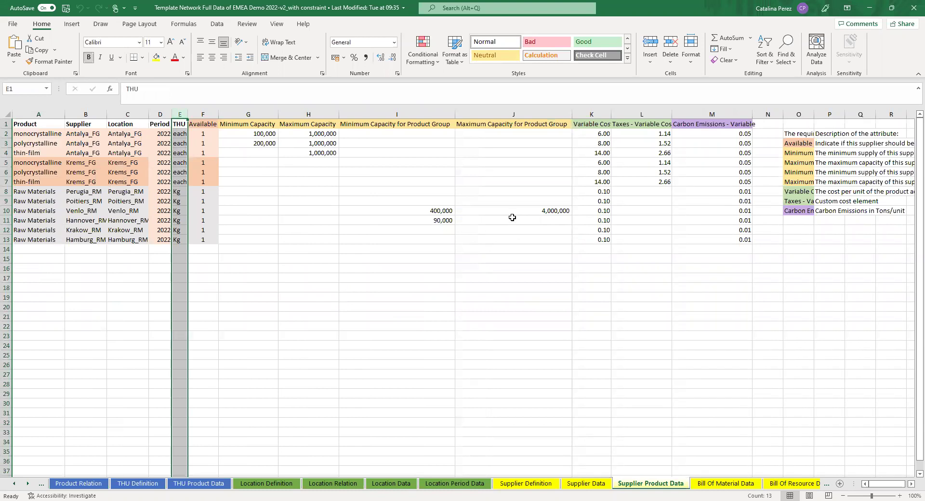
pyautogui.moveTo(520, 212); pyautogui.dragTo(31, 210)
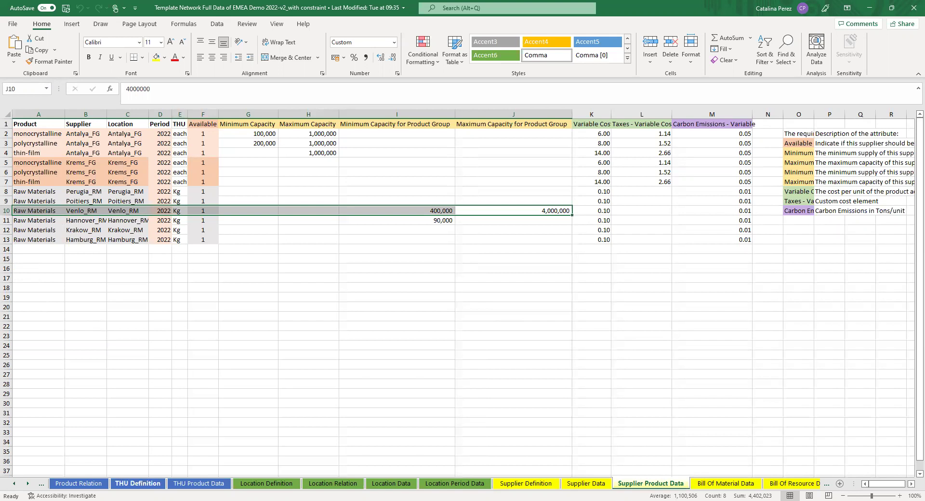
# Review the Product column on the THU Product Data sheet and check the panel products against the Product Relation sheet.
pyautogui.click(197, 486)
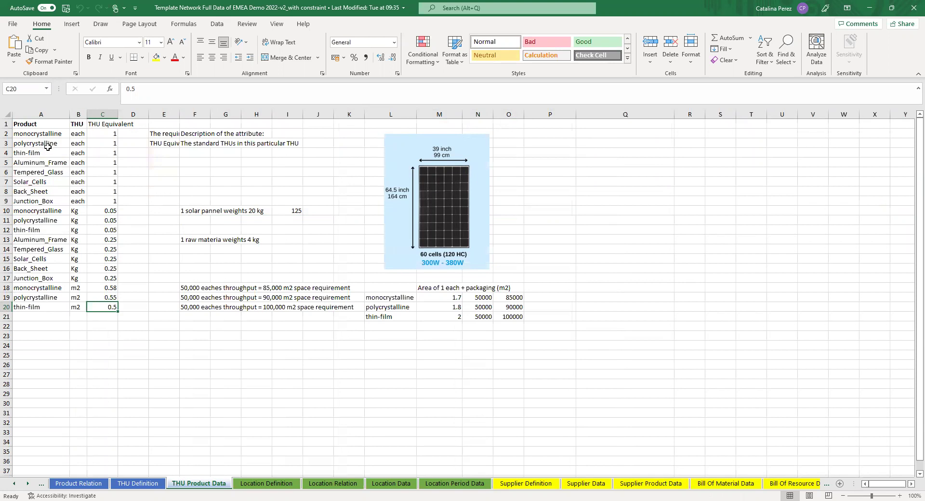
pyautogui.click(38, 114)
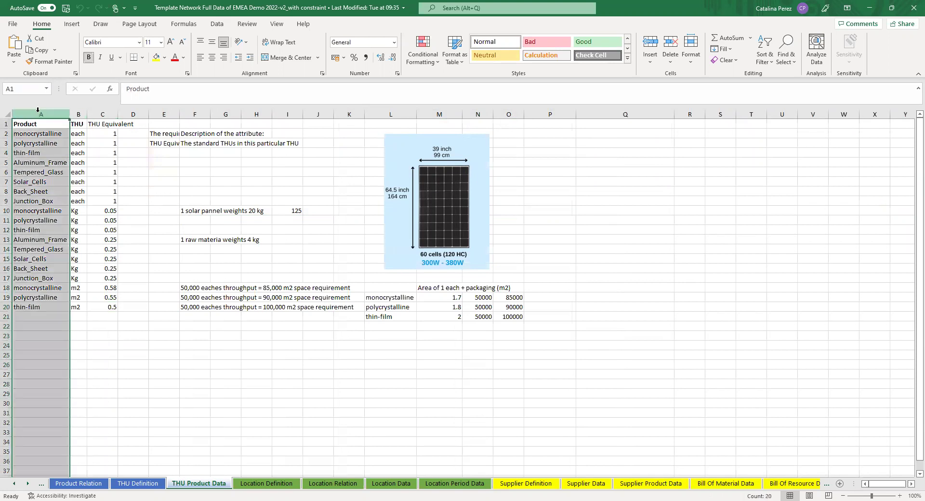
pyautogui.click(41, 143)
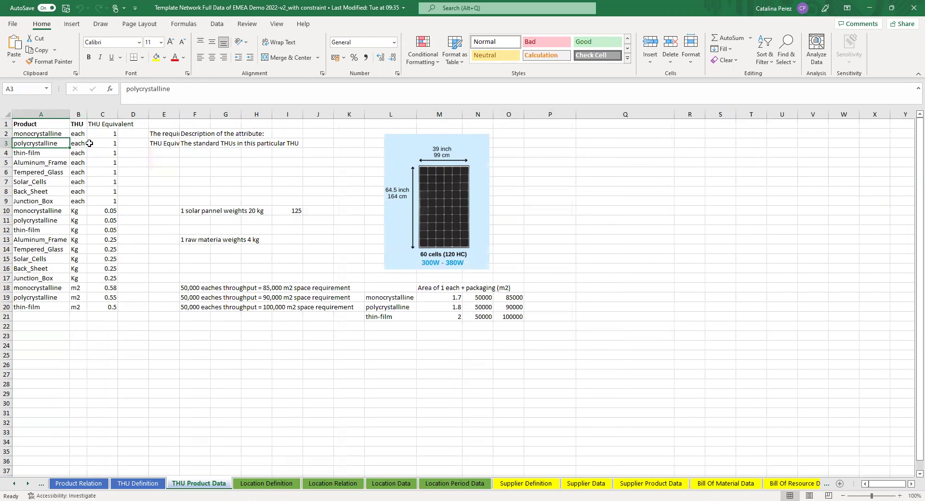
pyautogui.click(38, 134)
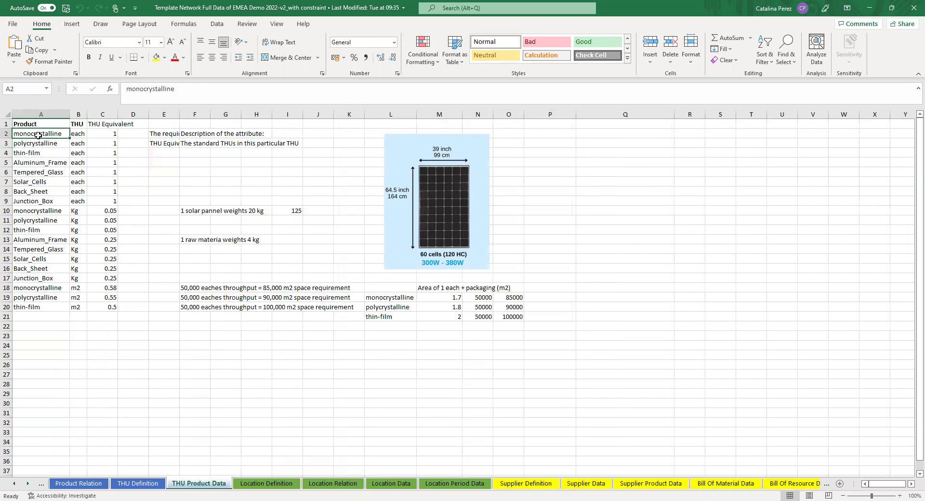
pyautogui.moveTo(38, 133); pyautogui.dragTo(39, 155)
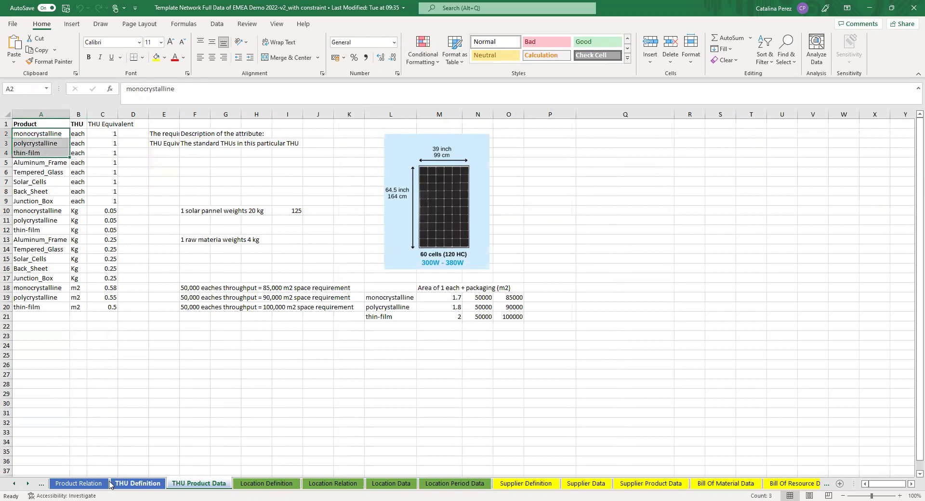
pyautogui.click(82, 485)
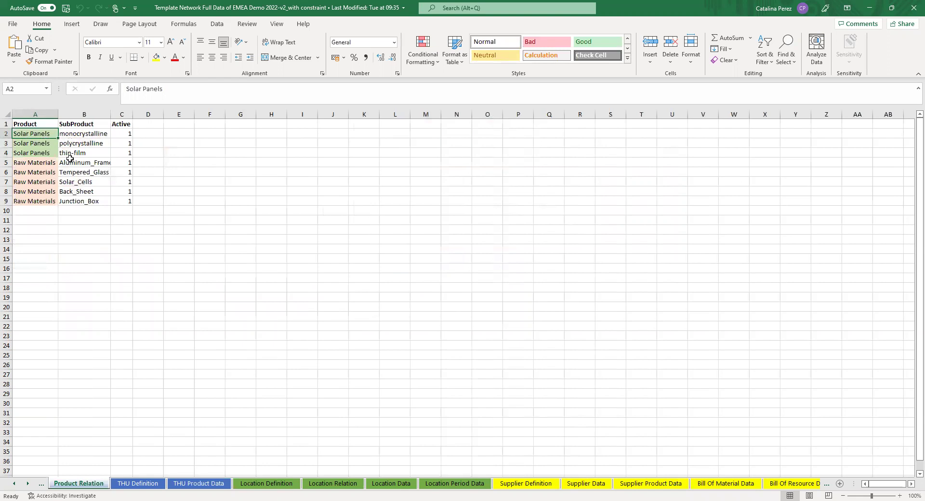
# Return to the THU Product Data sheet and examine its THU and THU Equivalent columns.
pyautogui.click(193, 484)
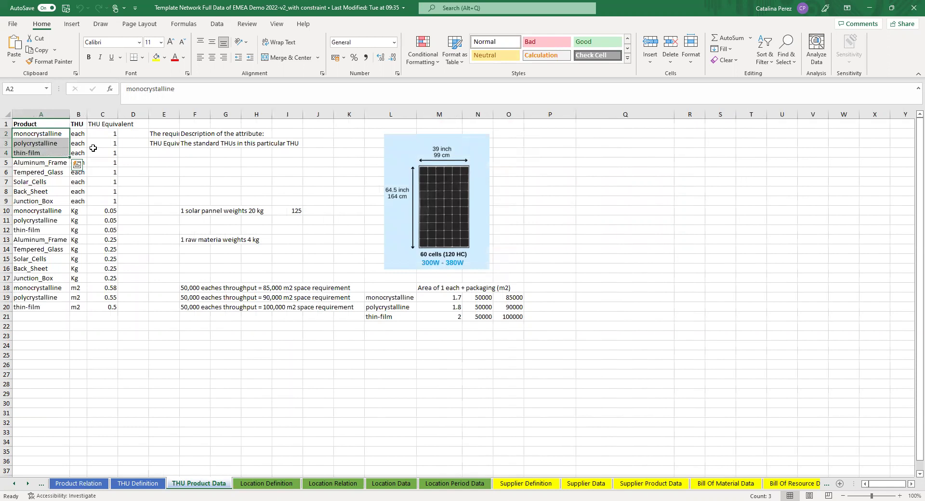
pyautogui.click(78, 114)
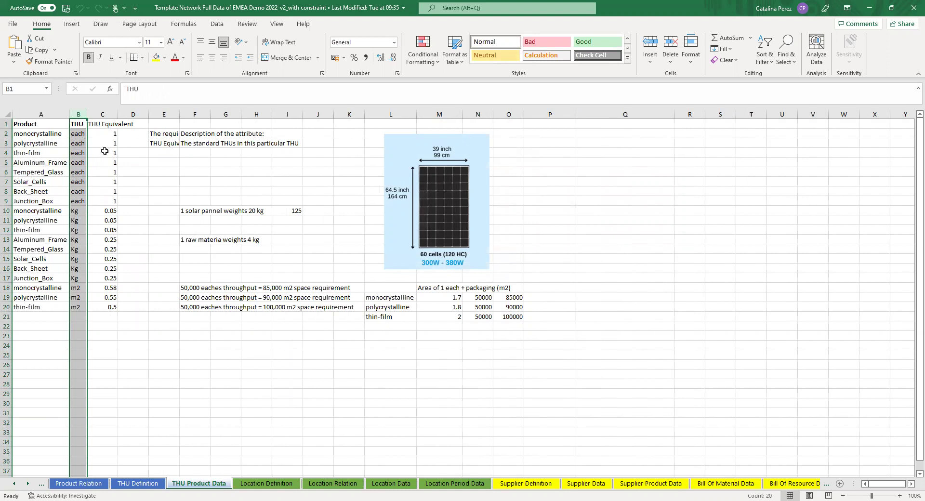
pyautogui.click(103, 115)
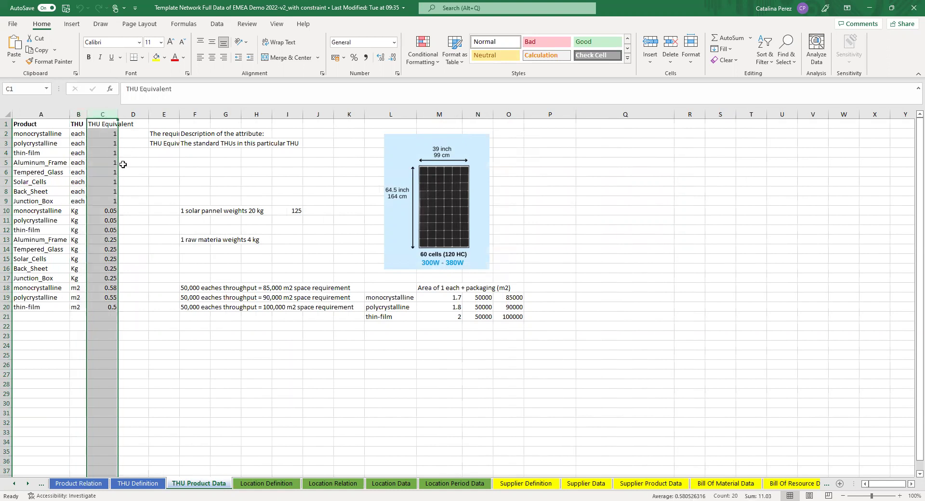
# Compare the THU equivalents of the products in each with those of the solar panels in Kg.
pyautogui.click(78, 230)
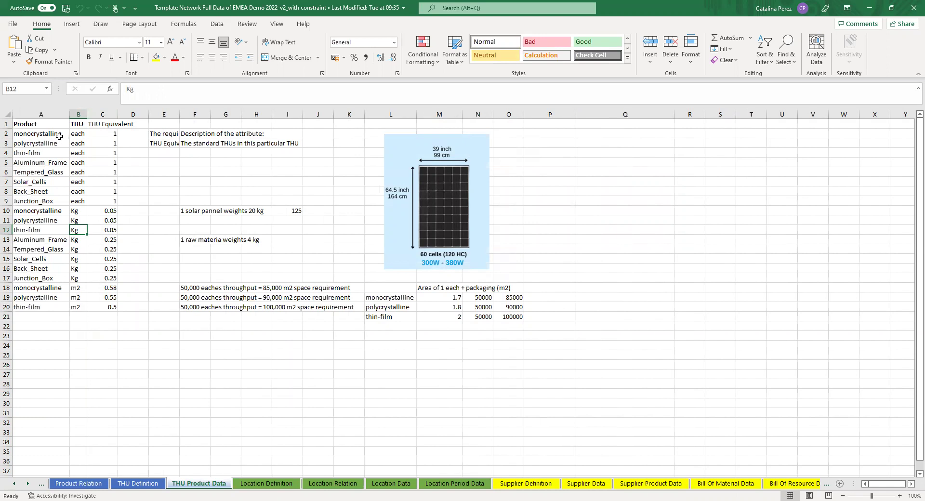
pyautogui.moveTo(59, 135); pyautogui.dragTo(78, 201)
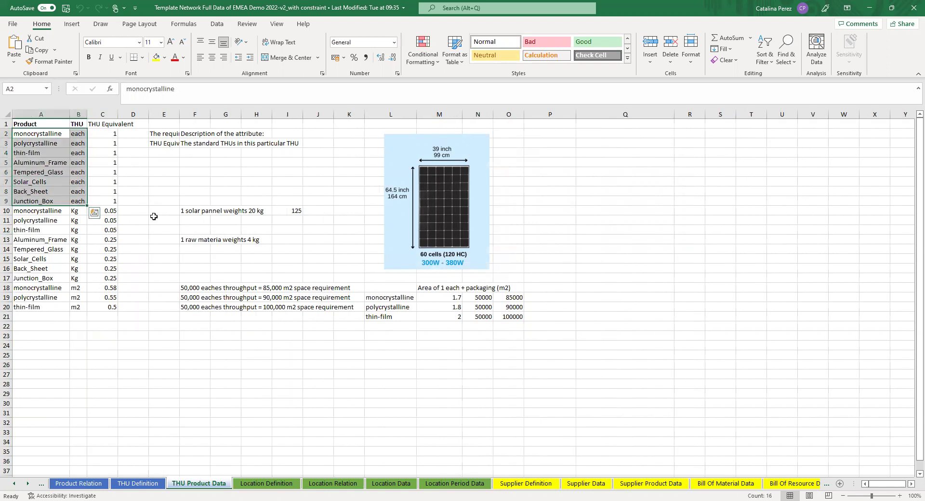
pyautogui.click(106, 135)
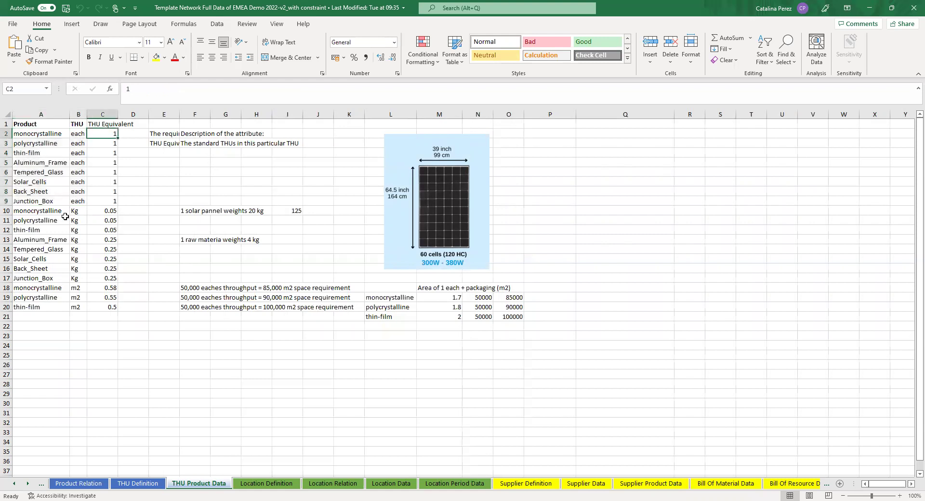
pyautogui.moveTo(52, 211); pyautogui.dragTo(58, 228)
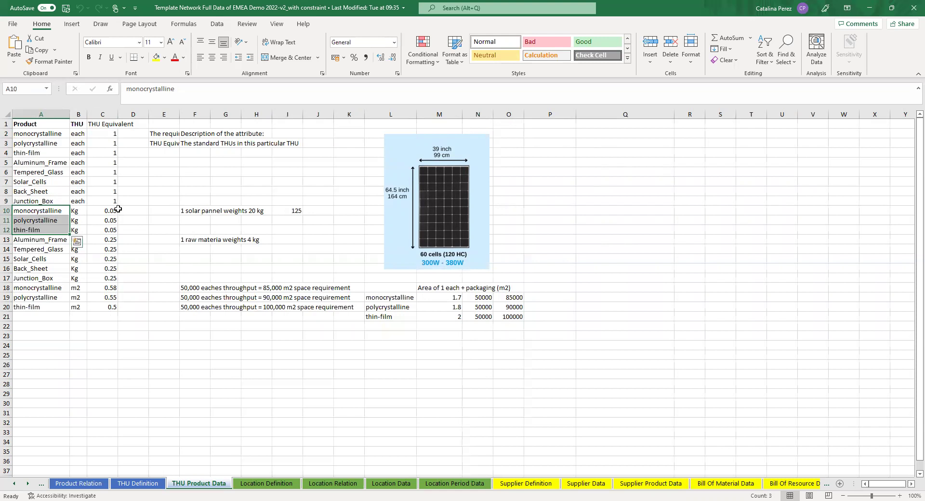
pyautogui.click(115, 210)
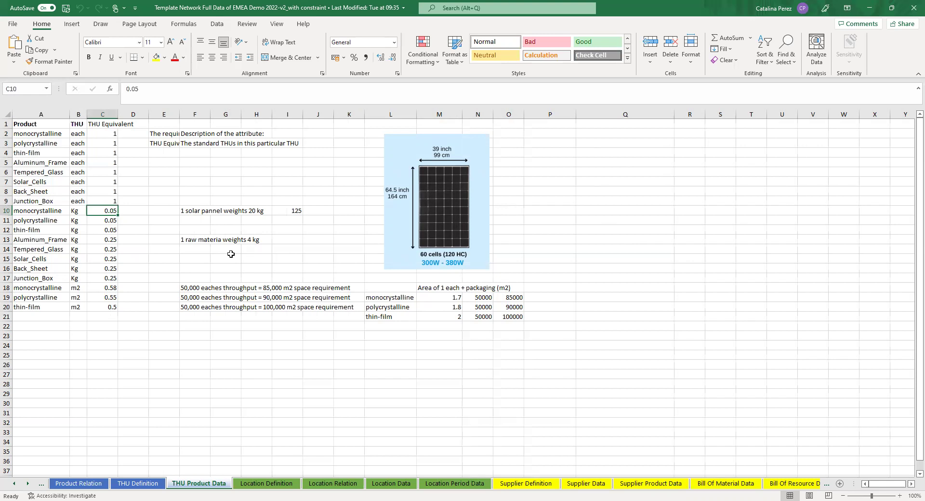
# Examine the m2 rows and the area per each for the three panel types, ending on the thin-film THU equivalent.
pyautogui.moveTo(78, 288); pyautogui.dragTo(78, 306)
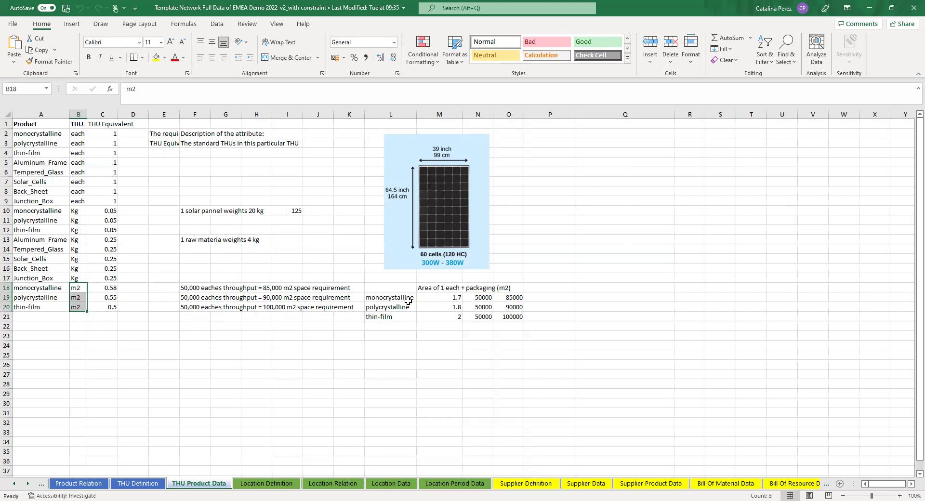
pyautogui.moveTo(407, 300); pyautogui.dragTo(435, 317)
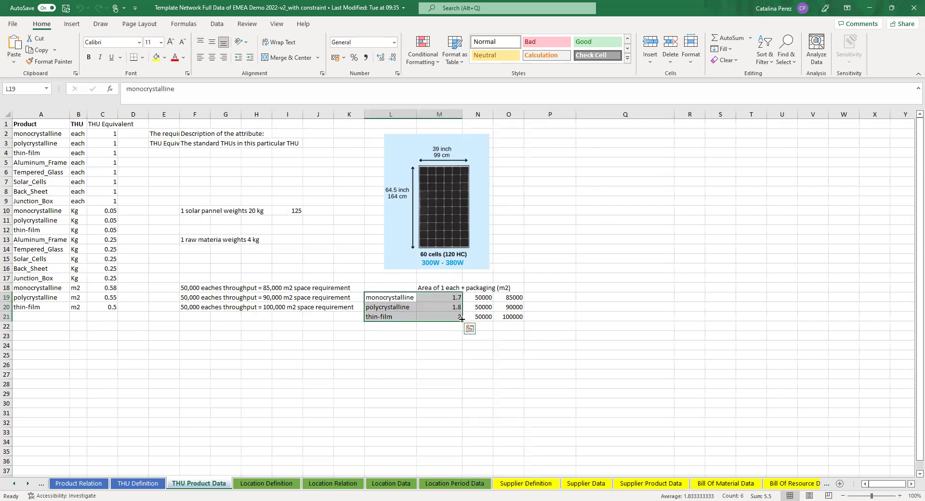
pyautogui.click(444, 317)
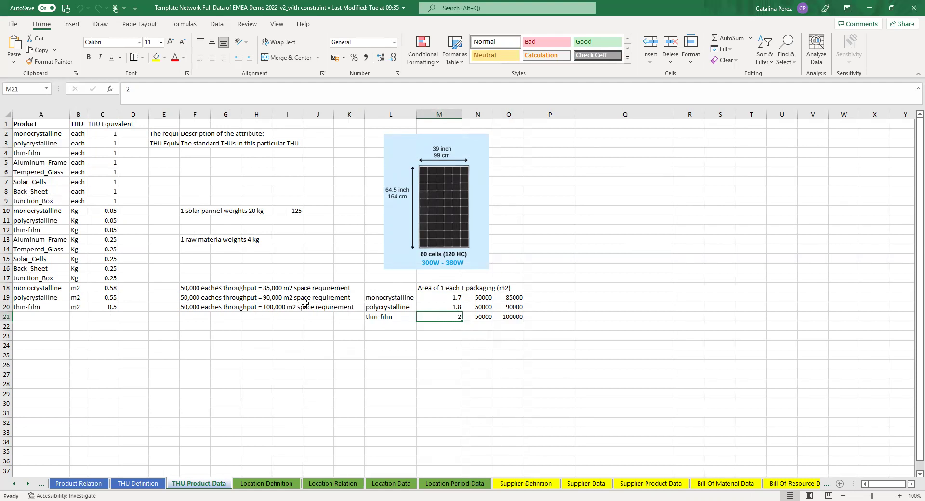
pyautogui.click(110, 308)
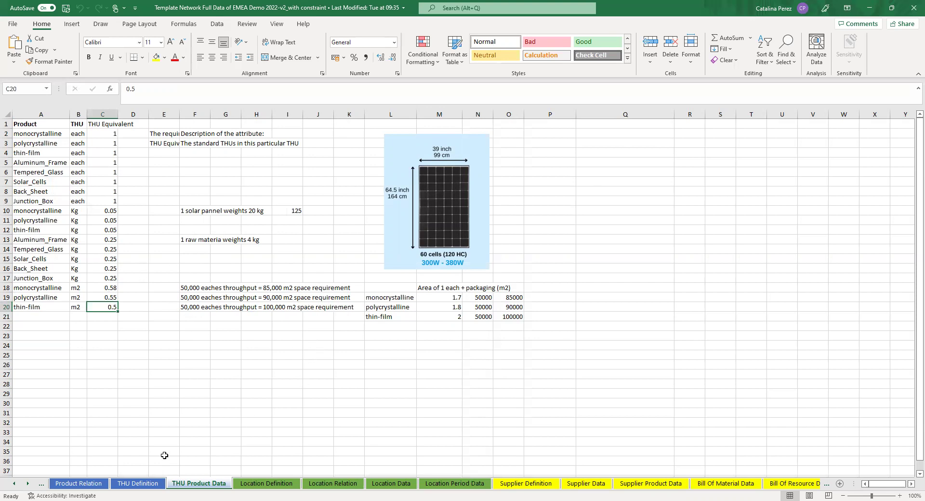
# On the DC Product Data sheet, inspect the products, THU and maximum capacities of the three Copenhagen_LDC rows.
pyautogui.moveTo(29, 488); pyautogui.dragTo(29, 488)
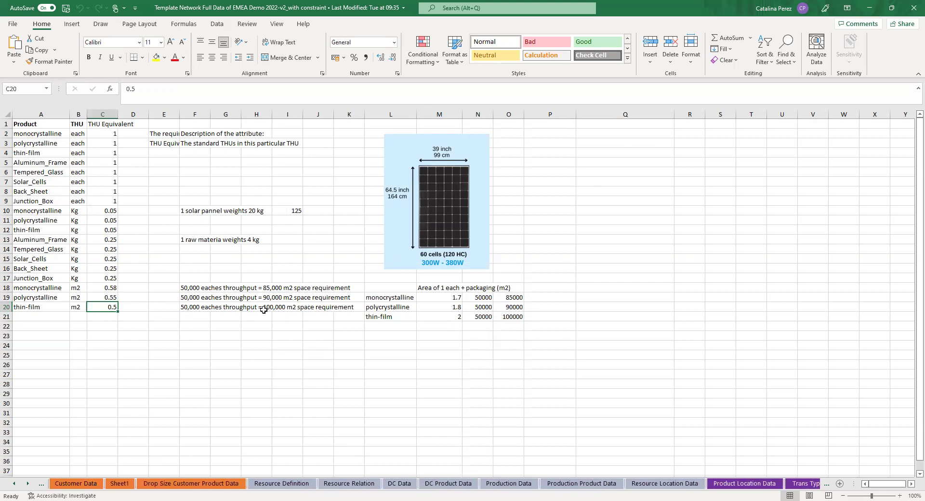
pyautogui.click(463, 488)
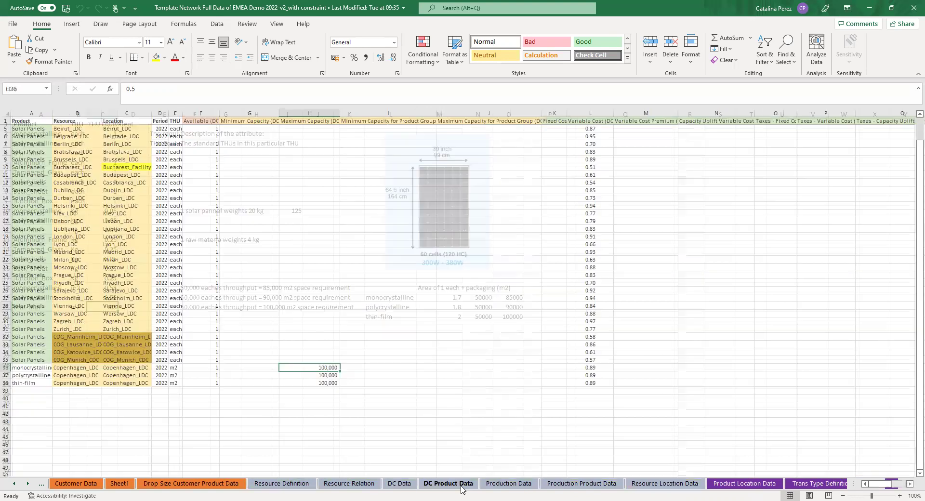
pyautogui.moveTo(71, 376); pyautogui.dragTo(35, 382)
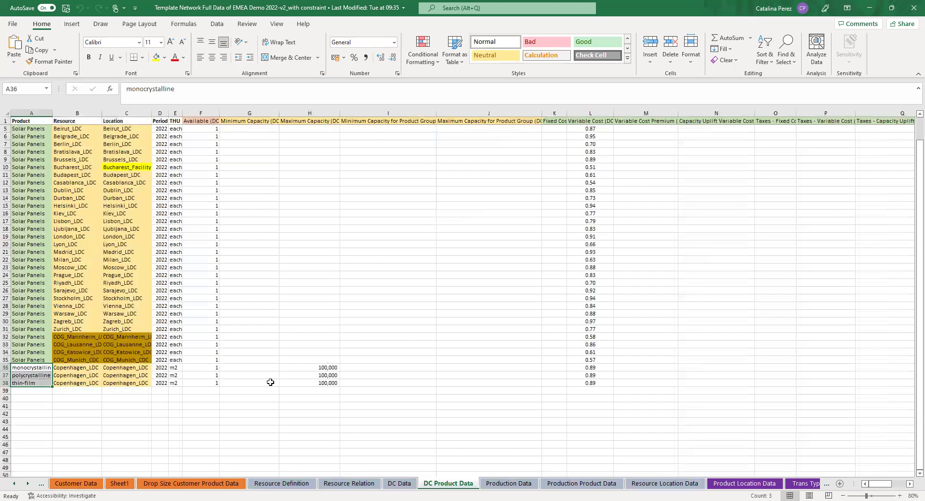
pyautogui.moveTo(178, 367); pyautogui.dragTo(179, 384)
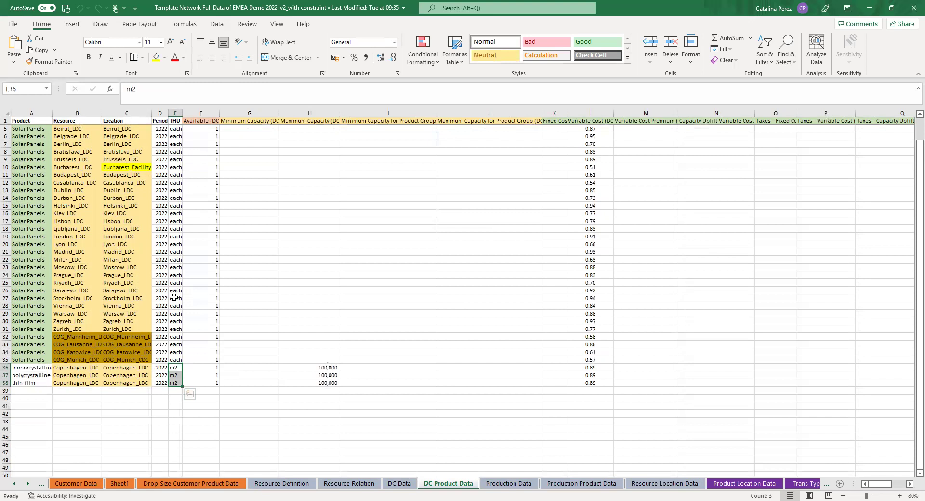
pyautogui.moveTo(330, 367); pyautogui.dragTo(343, 386)
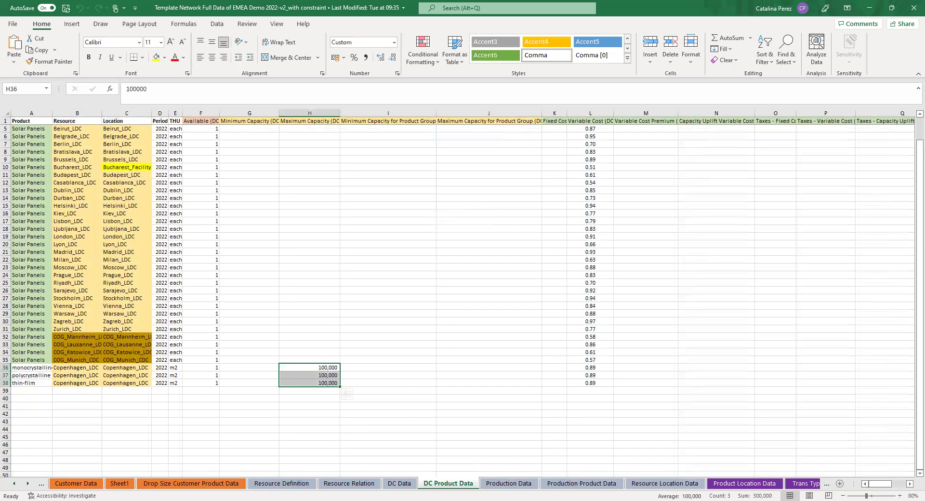
# Switch to Network Design Navigator, open the DC Filter and enlarge the DC Product Control table.
pyautogui.hotkey('alt', 'Tab')
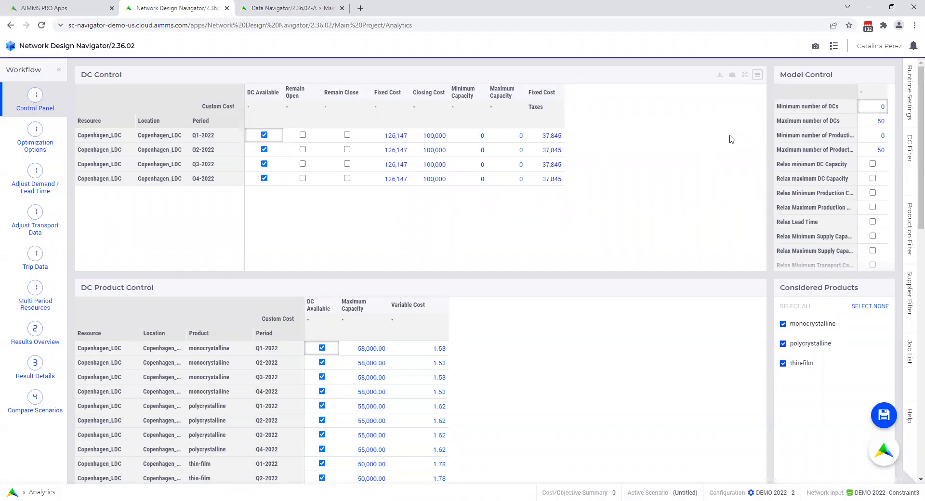
pyautogui.click(910, 152)
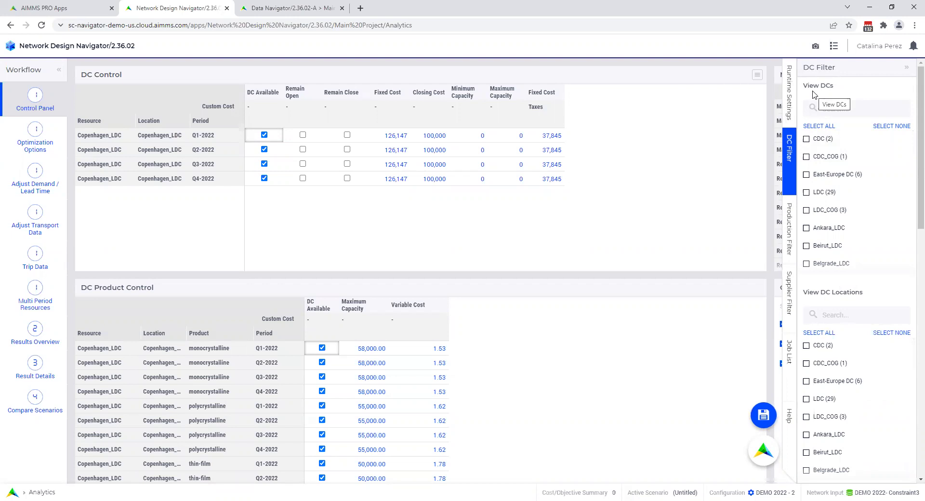
pyautogui.click(759, 288)
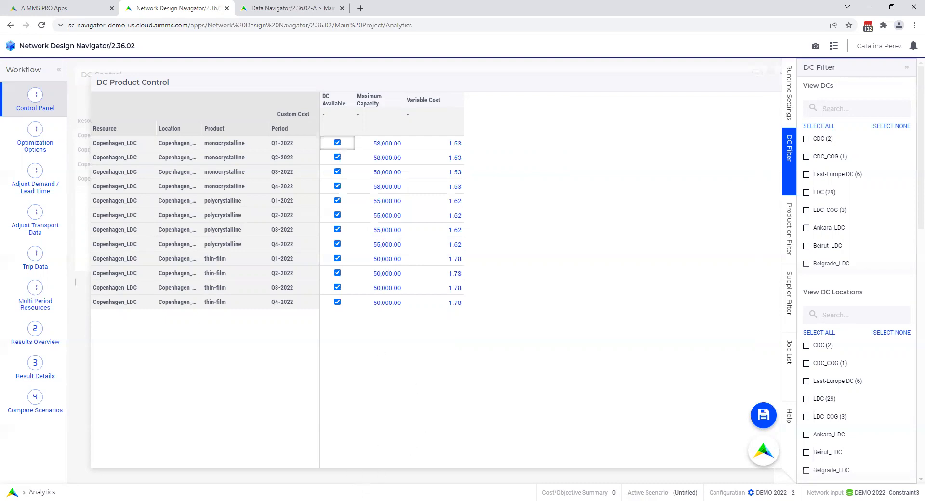
# Check the m2 THU equivalents of the three panel types on Excel's THU Product Data sheet, then return to Network Design Navigator.
pyautogui.hotkey('alt', 'Tab')
pyautogui.click(13, 485)
pyautogui.click(13, 485)
pyautogui.click(13, 484)
pyautogui.click(13, 484)
pyautogui.click(13, 484)
pyautogui.click(13, 485)
pyautogui.click(13, 484)
pyautogui.click(13, 484)
pyautogui.click(13, 484)
pyautogui.click(199, 484)
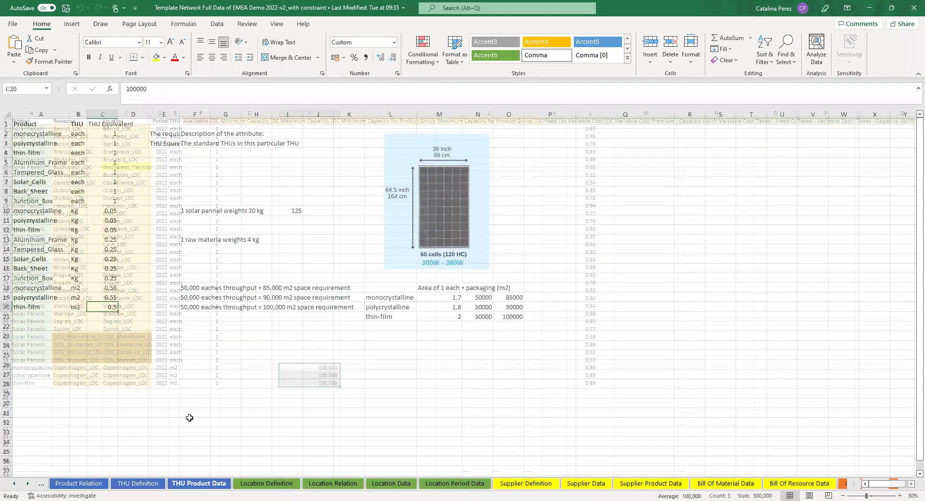
pyautogui.scroll(2, 110, 289)
pyautogui.press('Up')
pyautogui.press('Up')
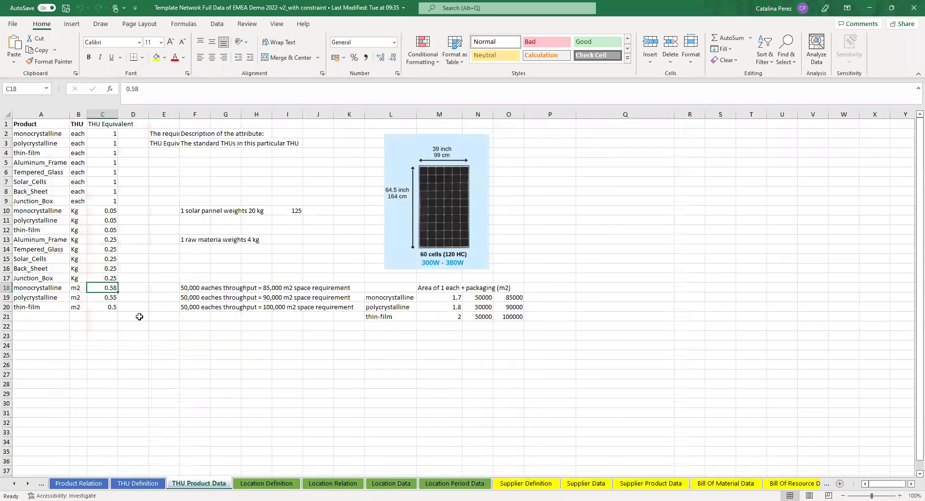
pyautogui.click(110, 298)
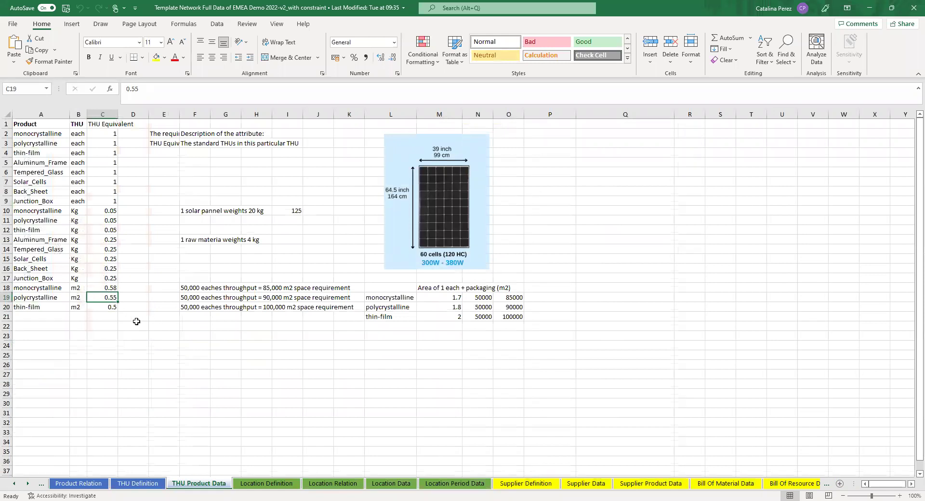
pyautogui.click(107, 307)
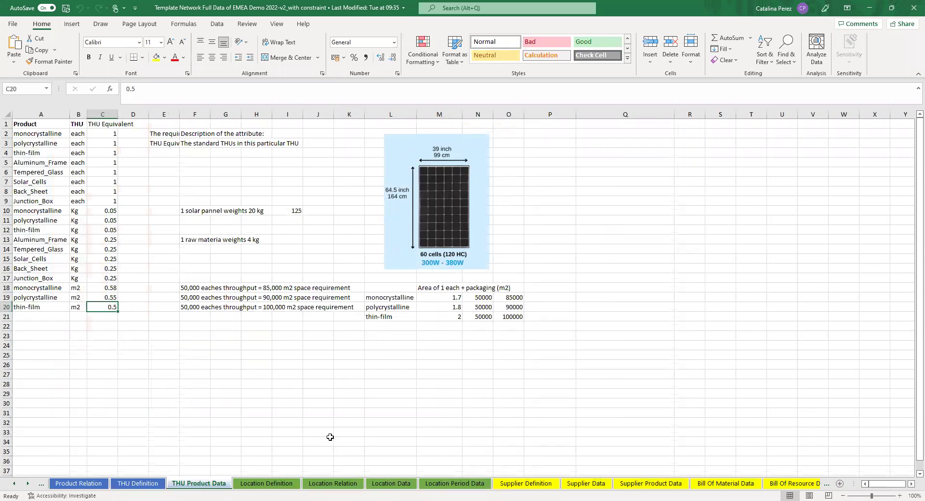
pyautogui.hotkey('alt', 'Tab')
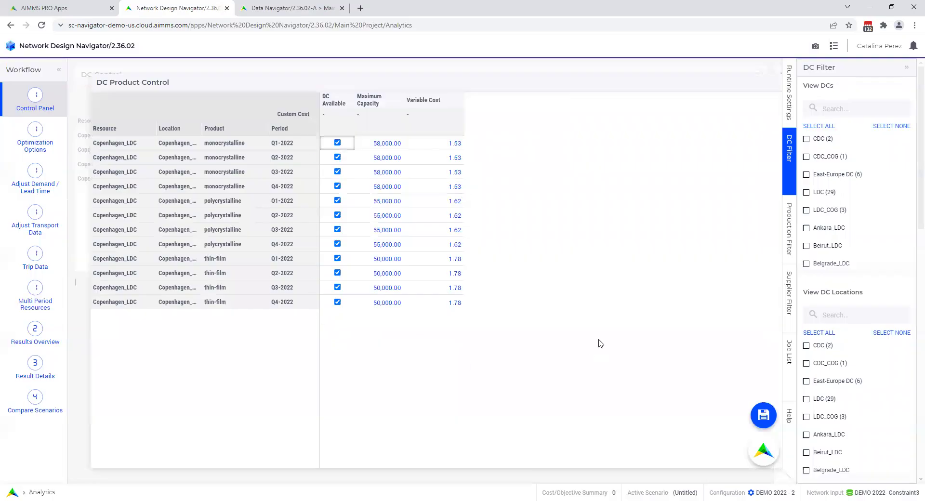